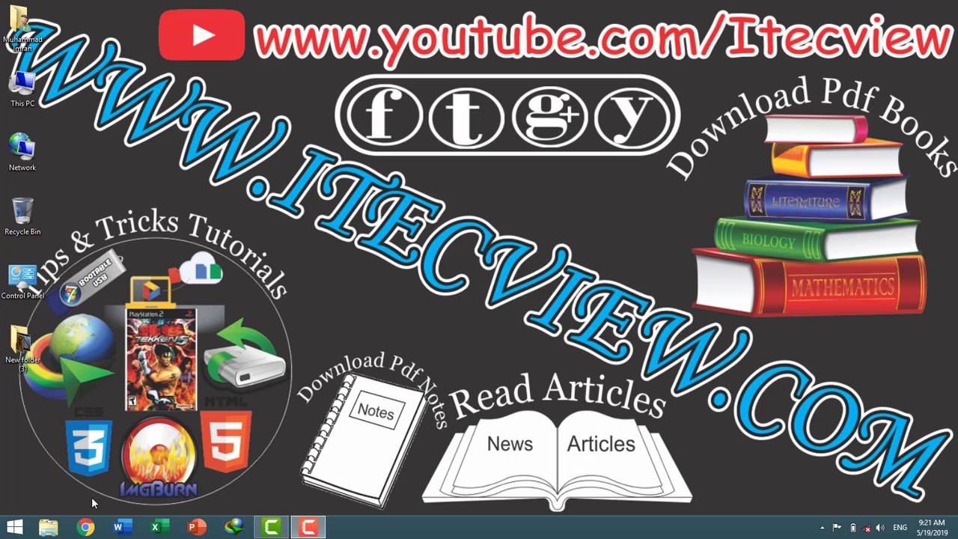
# Launch Word, create a blank document and type 'ALLAH IS GREAT'
pyautogui.click(120, 528)
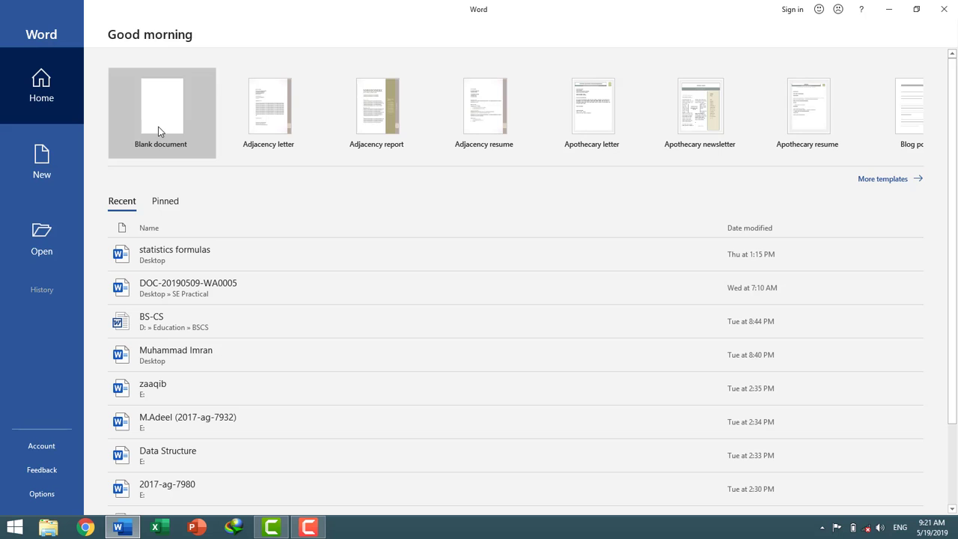
pyautogui.click(159, 132)
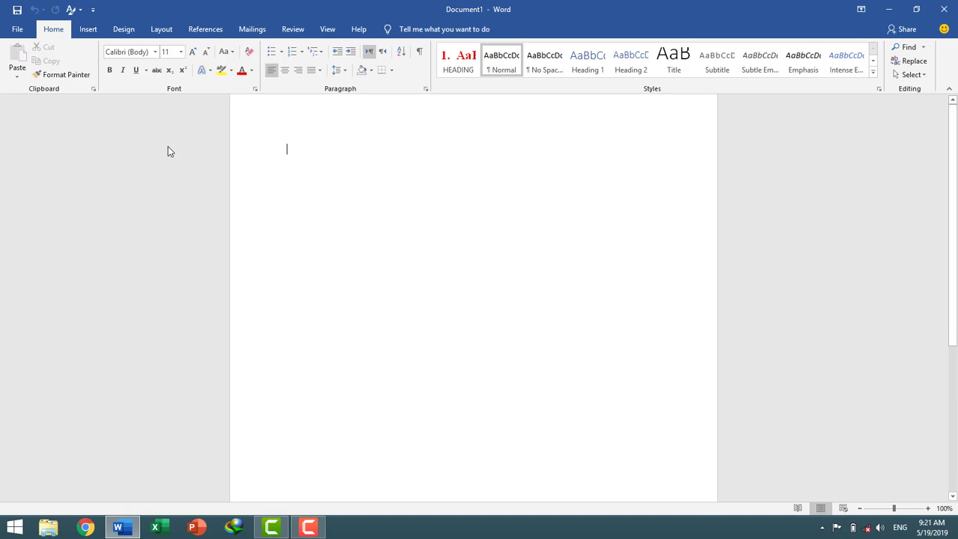
pyautogui.write('ALLA')
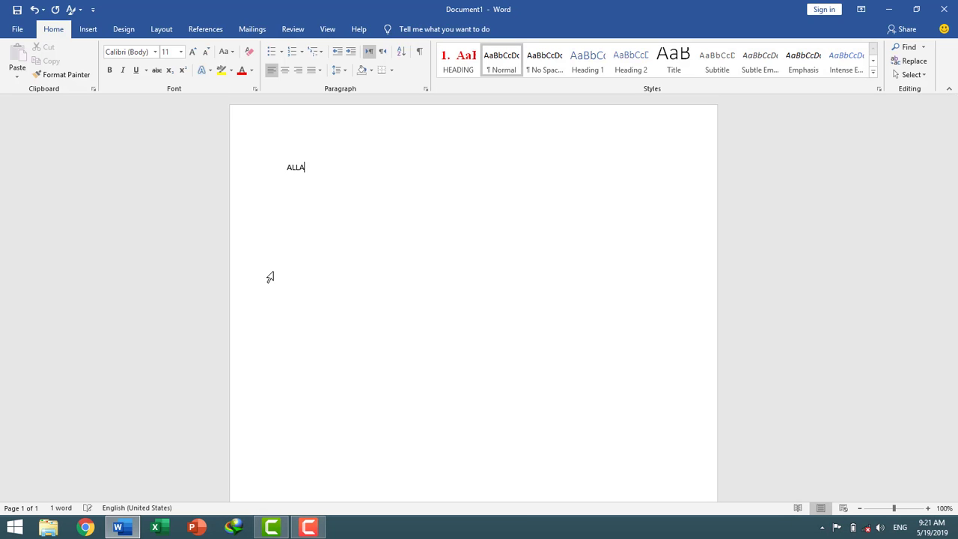
pyautogui.write('H IS GREAT')
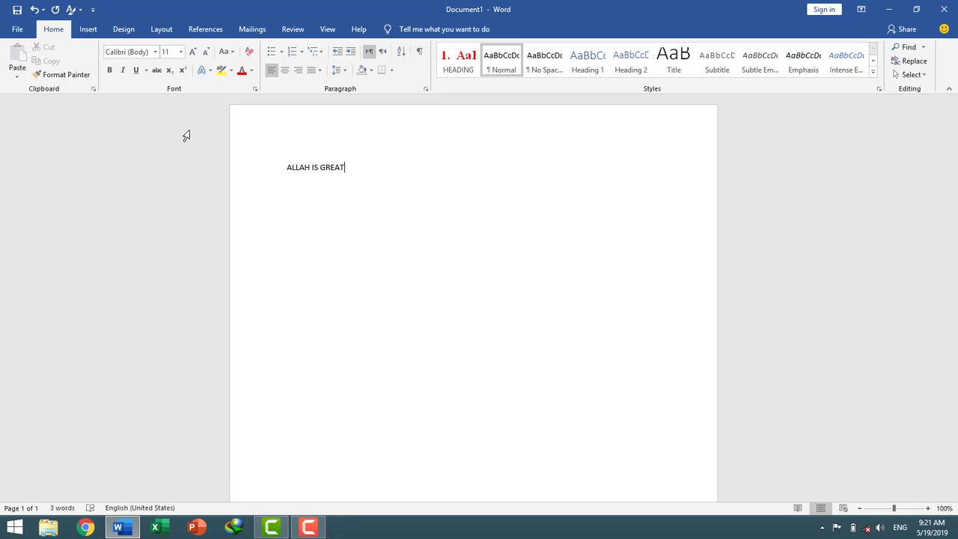
pyautogui.hotkey('ctrl', 'a')
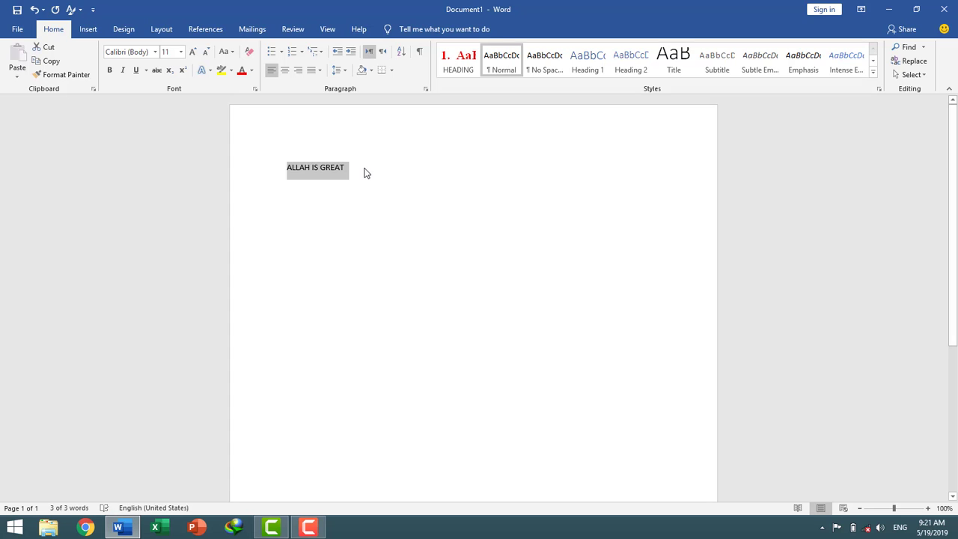
# Format the 'ALLAH IS GREAT' line in Academy Engraved LET, size 22
pyautogui.click(350, 172)
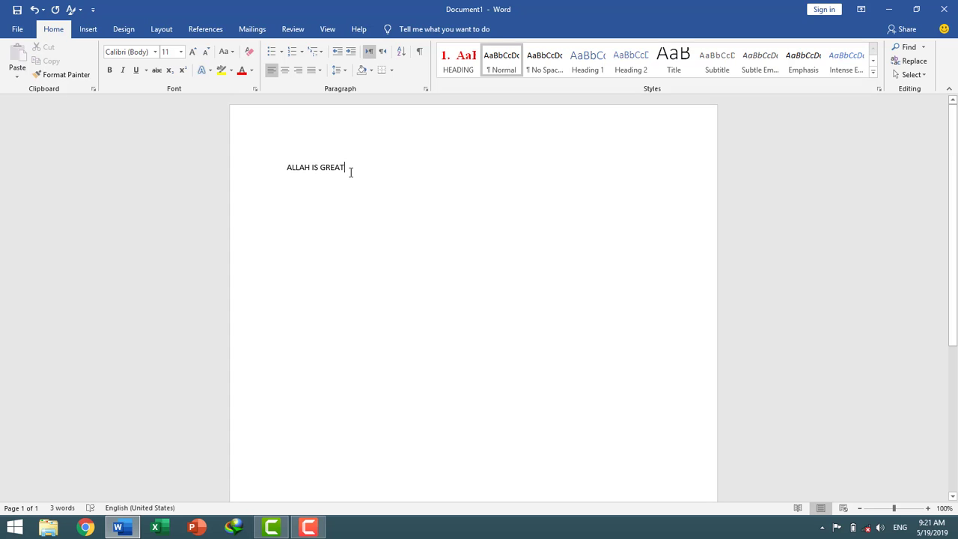
pyautogui.moveTo(350, 172); pyautogui.dragTo(270, 166)
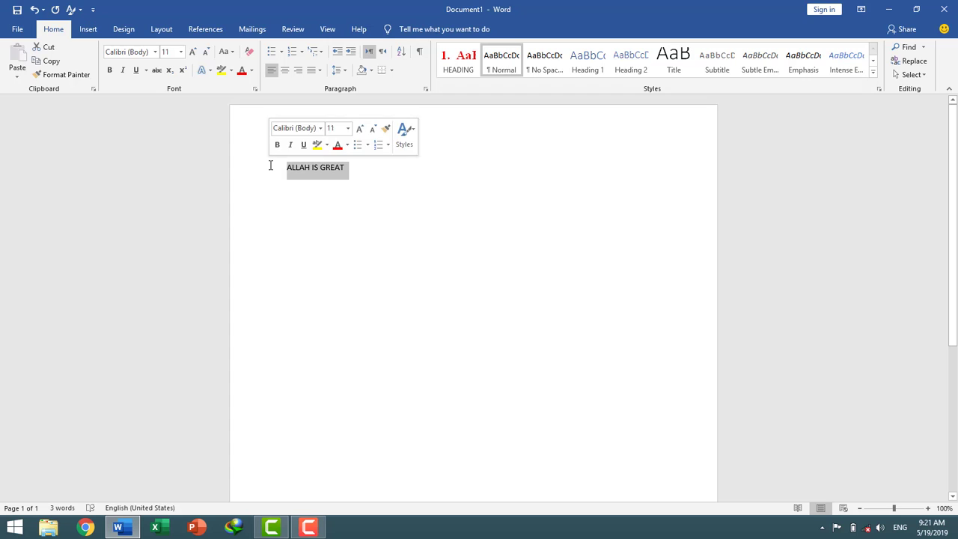
pyautogui.click(155, 53)
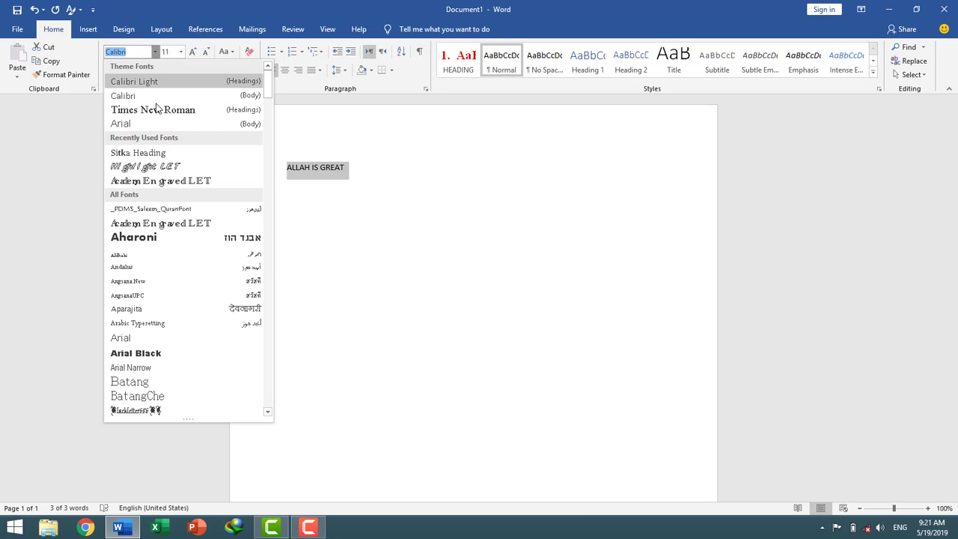
pyautogui.click(176, 224)
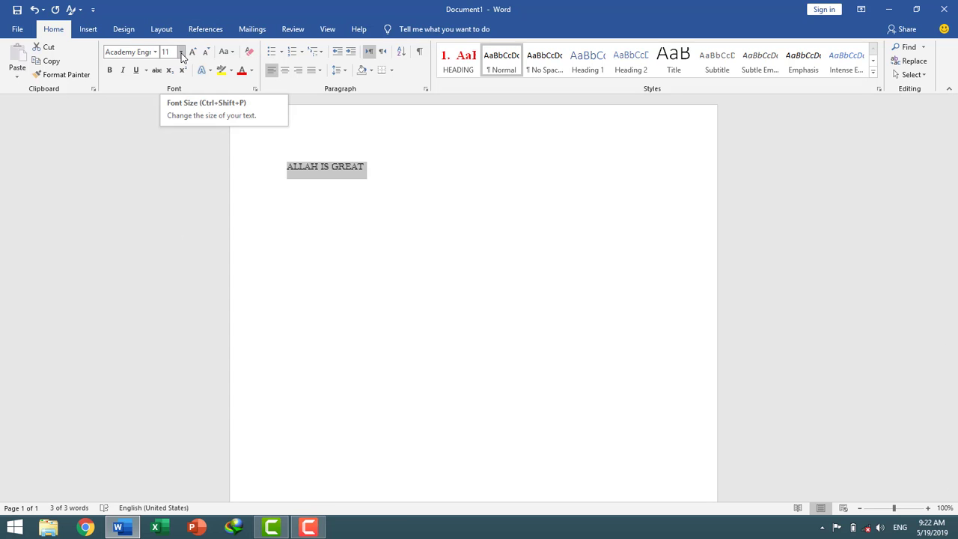
pyautogui.click(181, 52)
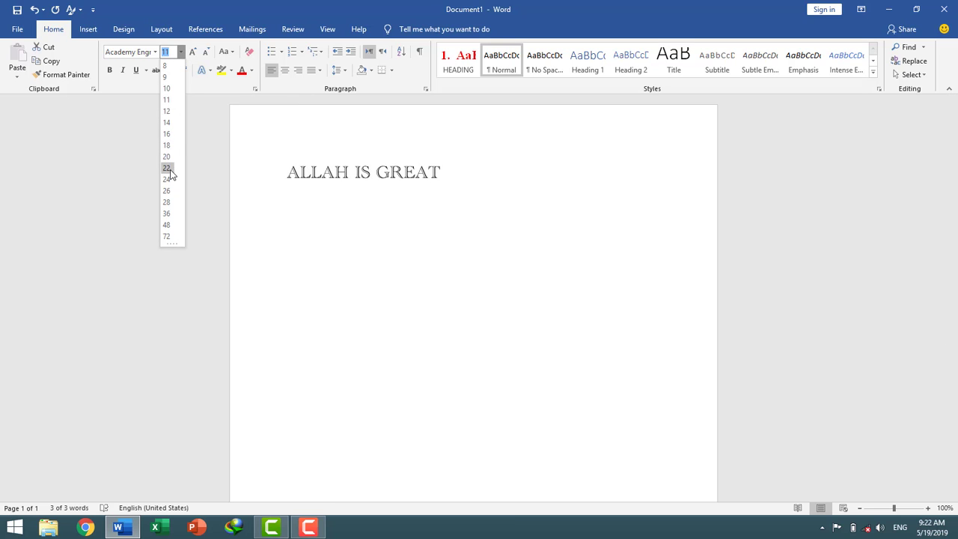
pyautogui.click(166, 168)
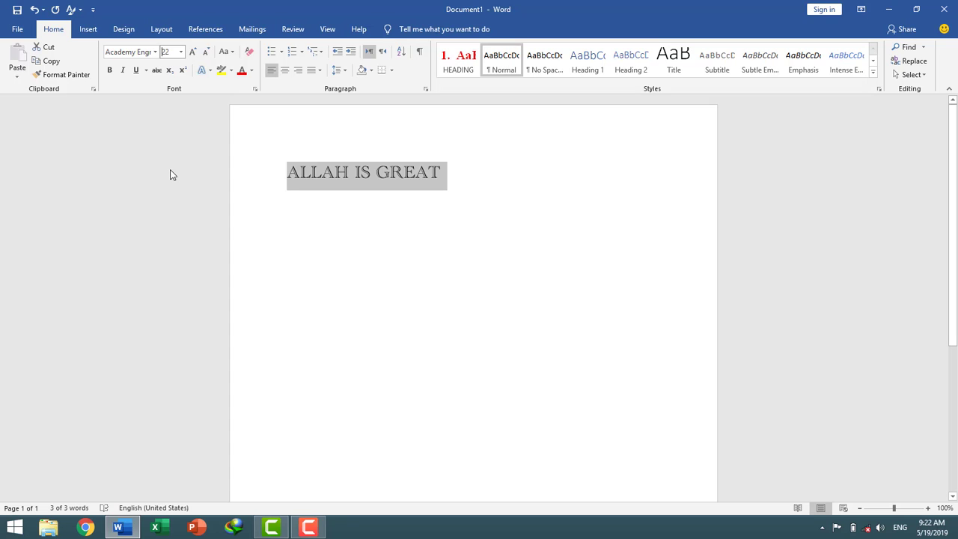
# Make the heading bold and italic with a red wavy underline
pyautogui.click(109, 70)
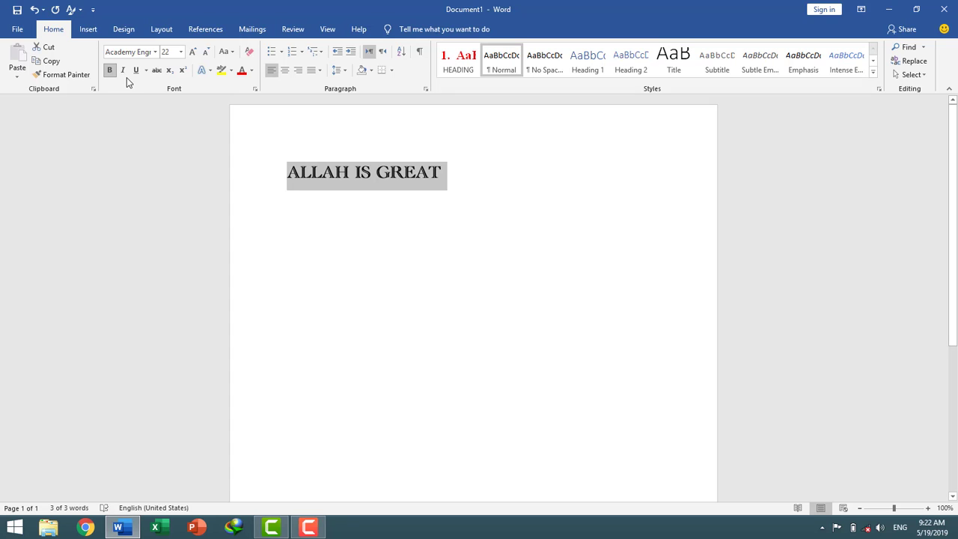
pyautogui.click(124, 73)
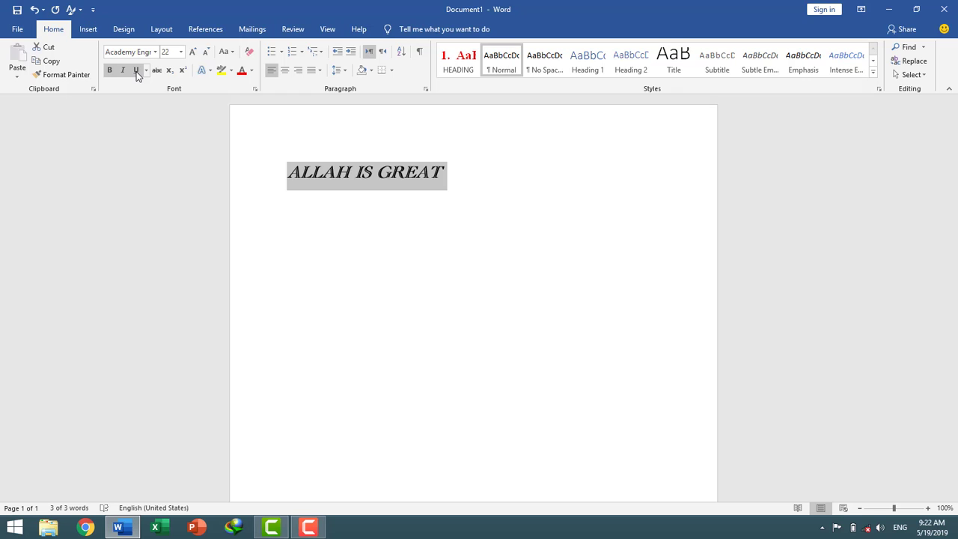
pyautogui.click(136, 71)
pyautogui.click(147, 71)
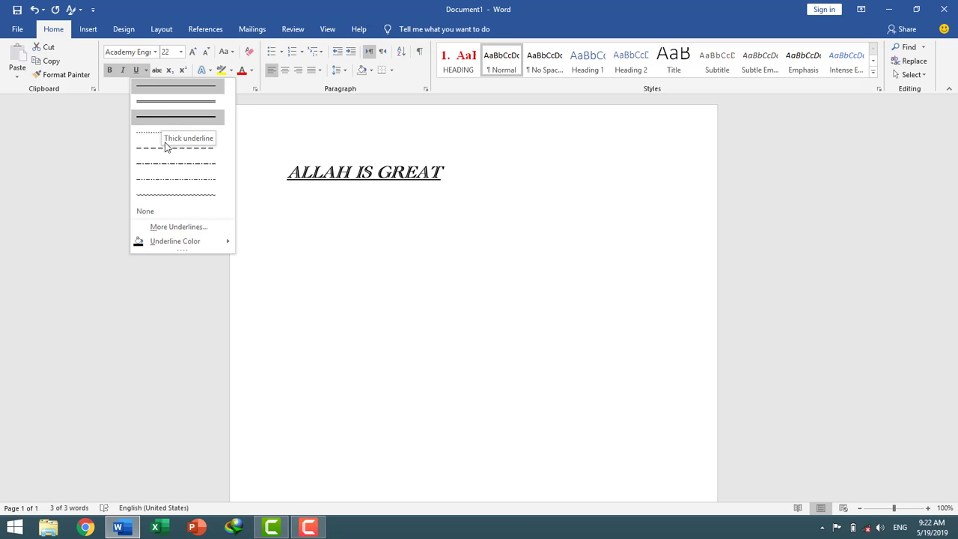
pyautogui.click(174, 196)
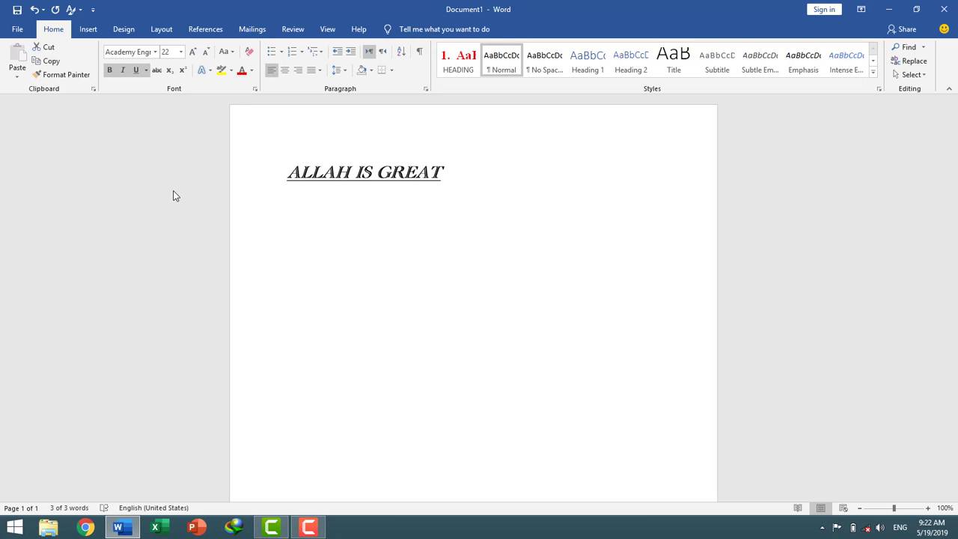
pyautogui.click(146, 70)
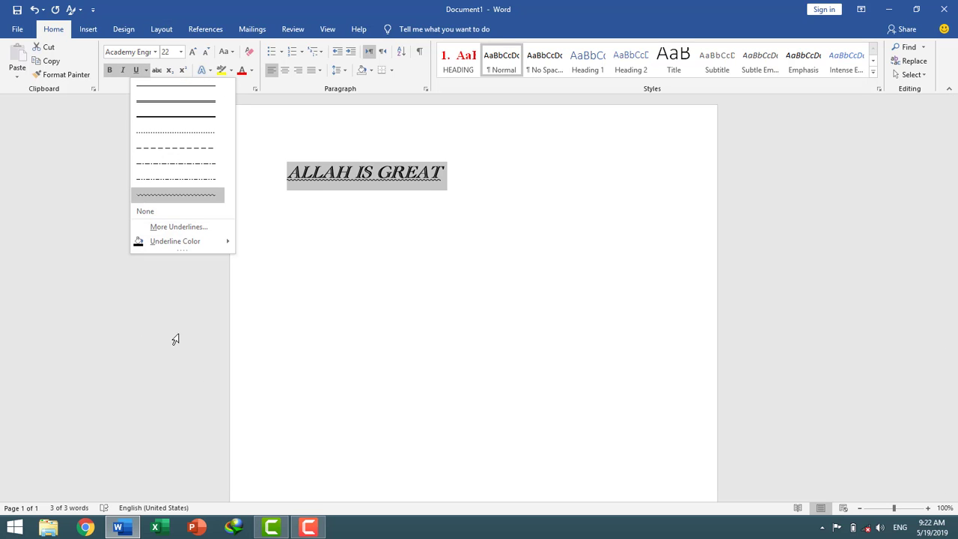
pyautogui.moveTo(175, 241)
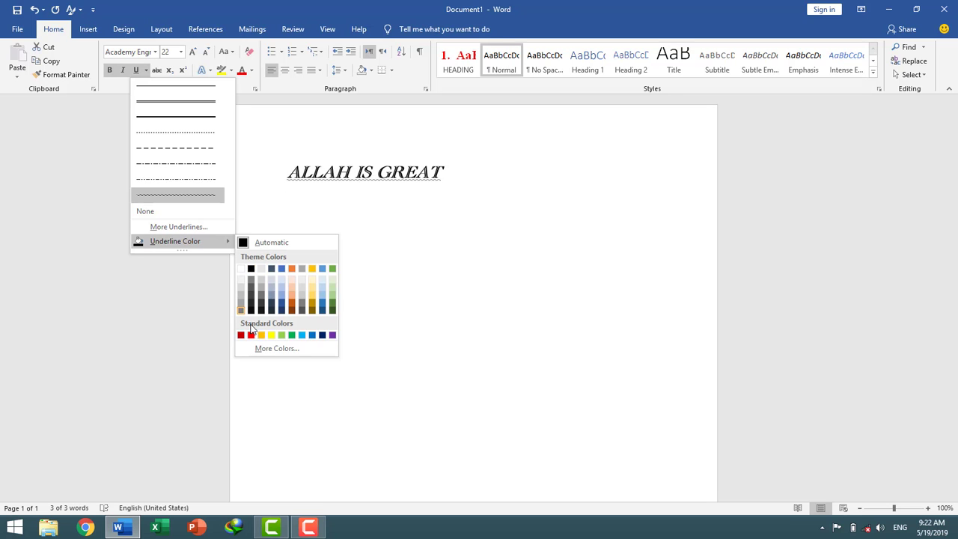
pyautogui.click(250, 336)
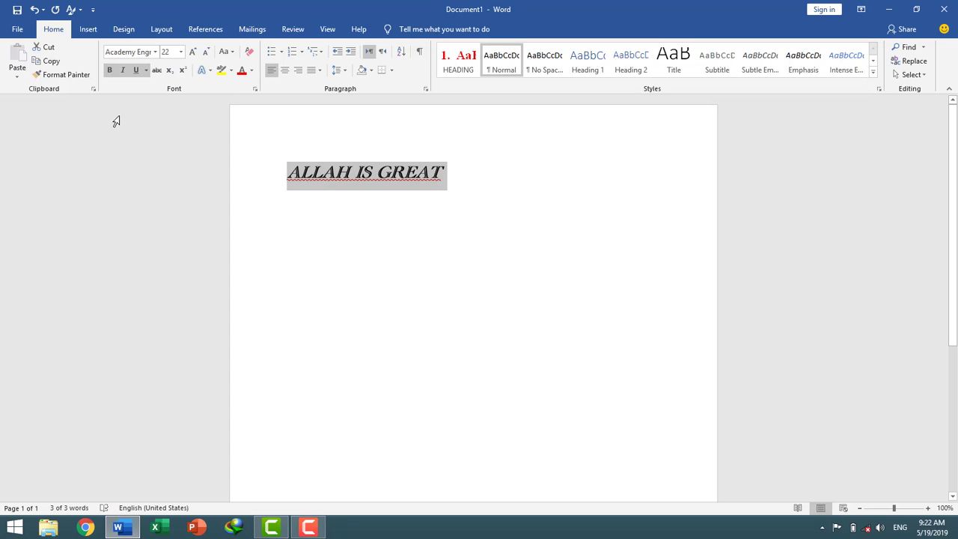
# Remove italic and bold from the heading and apply strikethrough
pyautogui.click(123, 71)
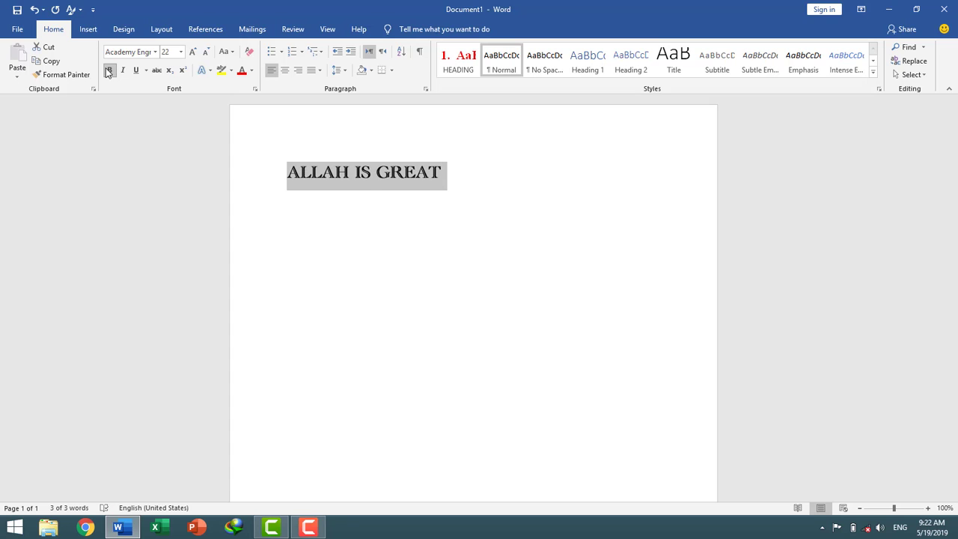
pyautogui.click(112, 70)
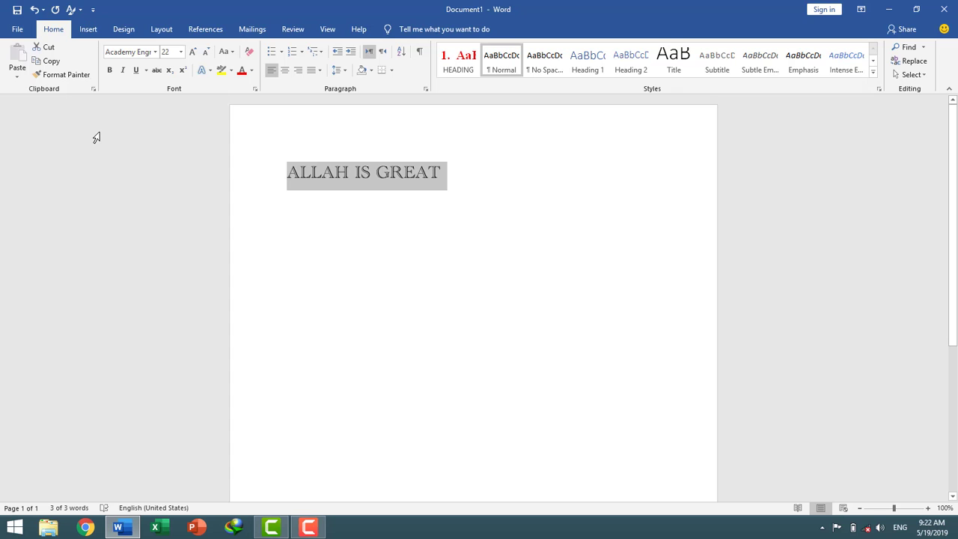
pyautogui.click(157, 71)
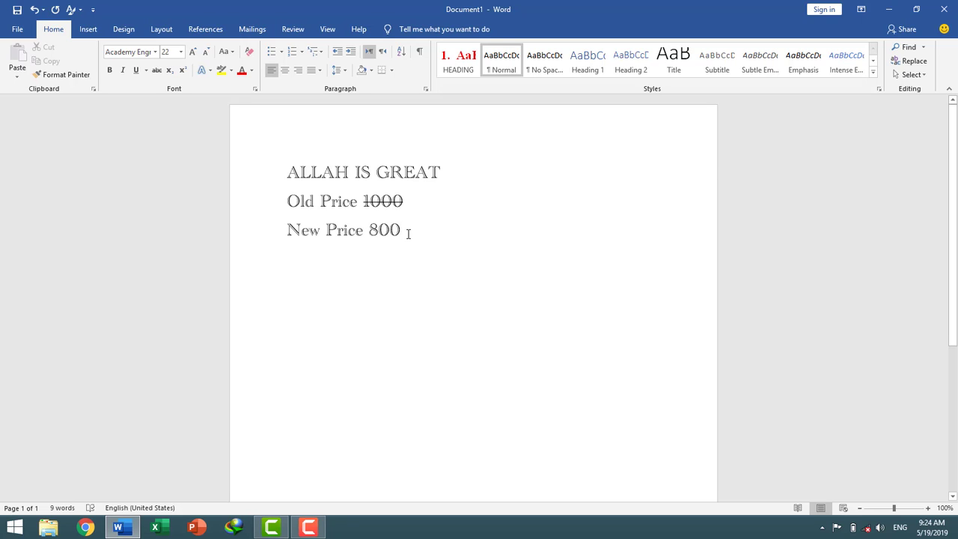
# Delete the Old Price and New Price lines, leaving only the heading
pyautogui.moveTo(408, 233); pyautogui.dragTo(276, 214)
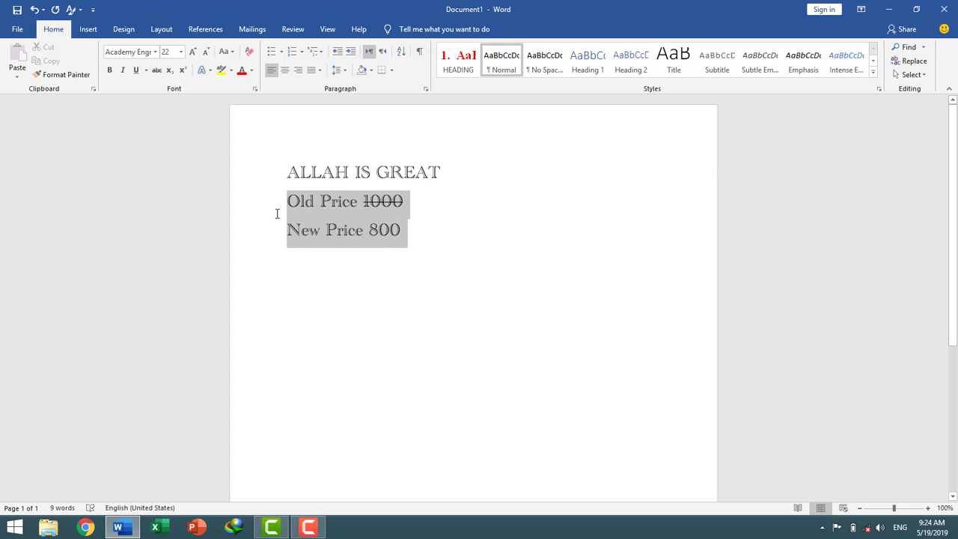
pyautogui.press('Delete')
pyautogui.hotkey('ctrl', 'a')
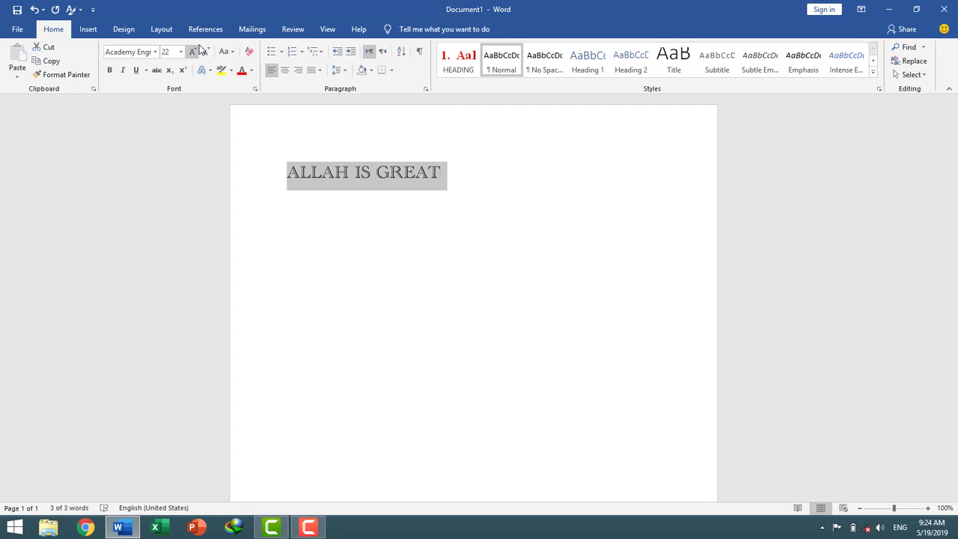
# Resize the heading to 20 pt and convert it to lowercase 'allah is great'
pyautogui.click(192, 57)
pyautogui.click(192, 57)
pyautogui.click(192, 57)
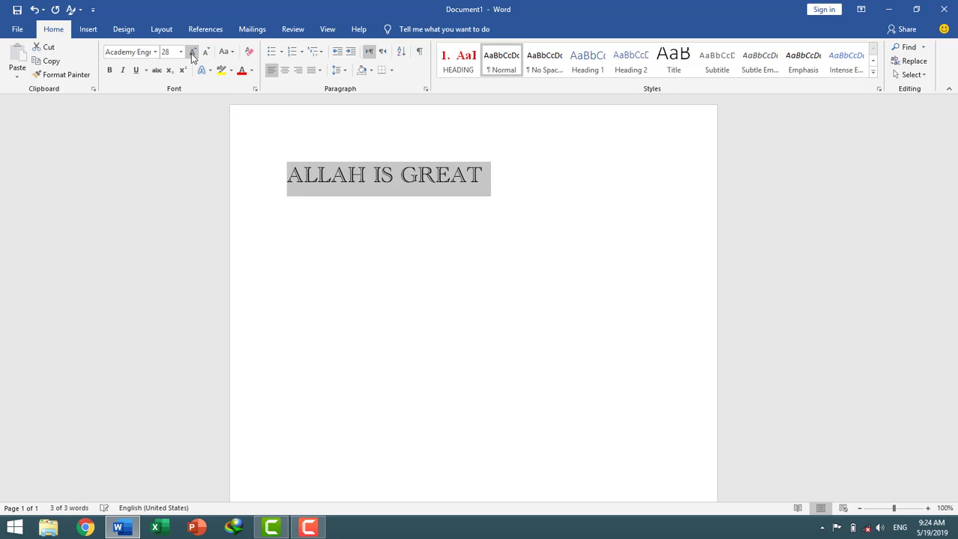
pyautogui.click(192, 57)
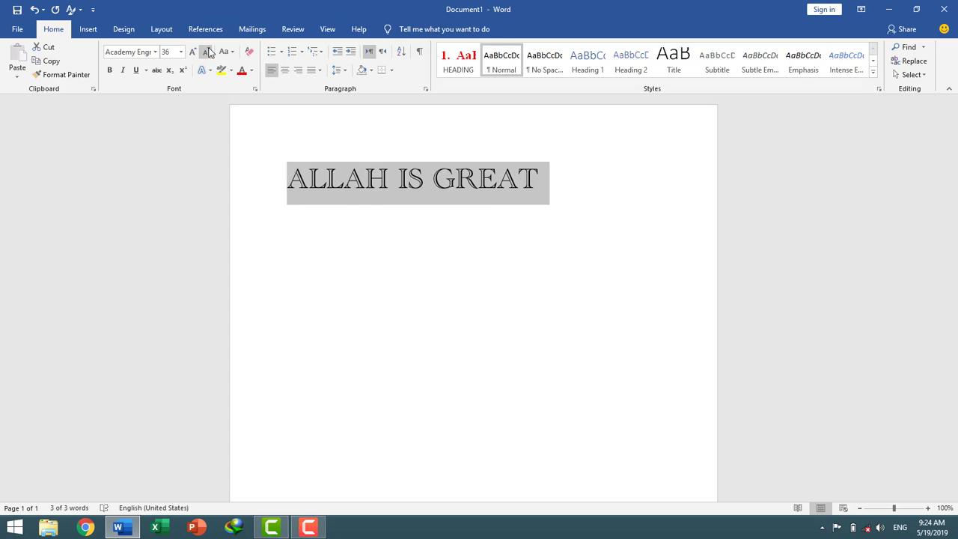
pyautogui.click(207, 51)
pyautogui.click(207, 51)
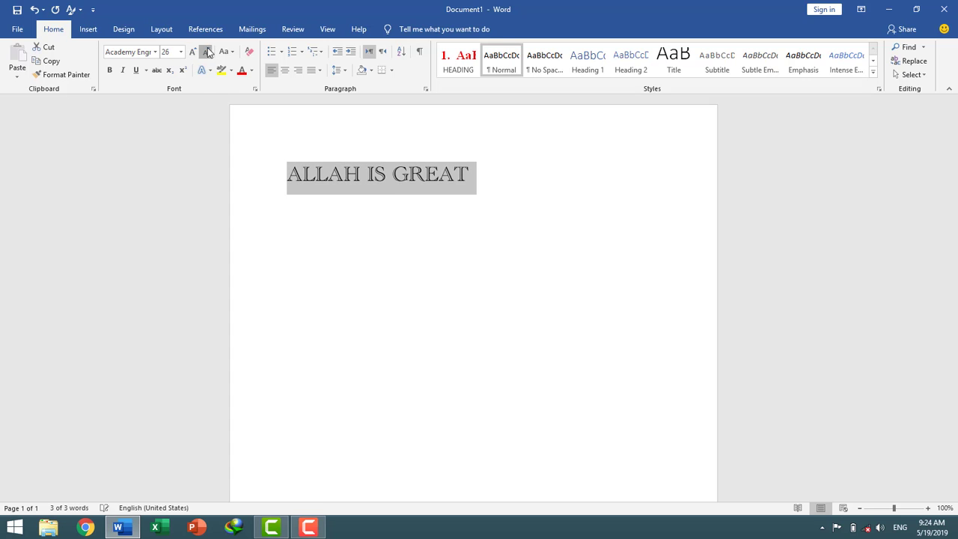
pyautogui.click(208, 51)
pyautogui.click(208, 51)
pyautogui.click(208, 51)
pyautogui.hotkey('shift', 'F3')
pyautogui.click(231, 51)
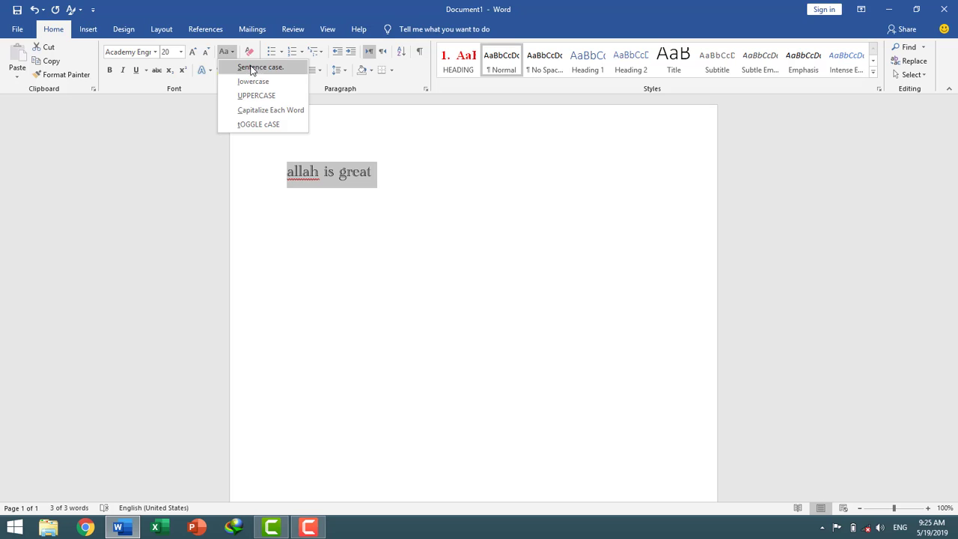
# Cycle the heading through sentence case, lowercase and uppercase
pyautogui.click(258, 68)
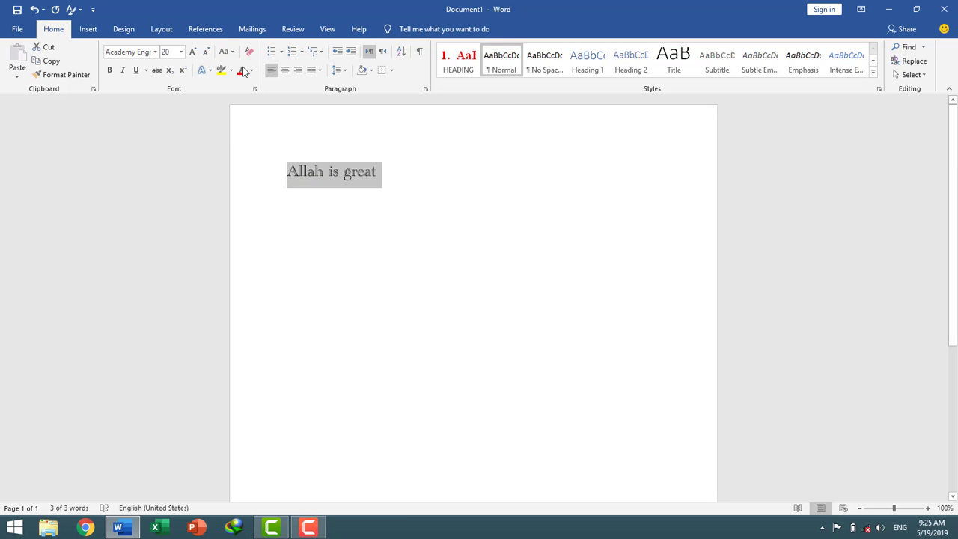
pyautogui.click(225, 51)
pyautogui.click(244, 81)
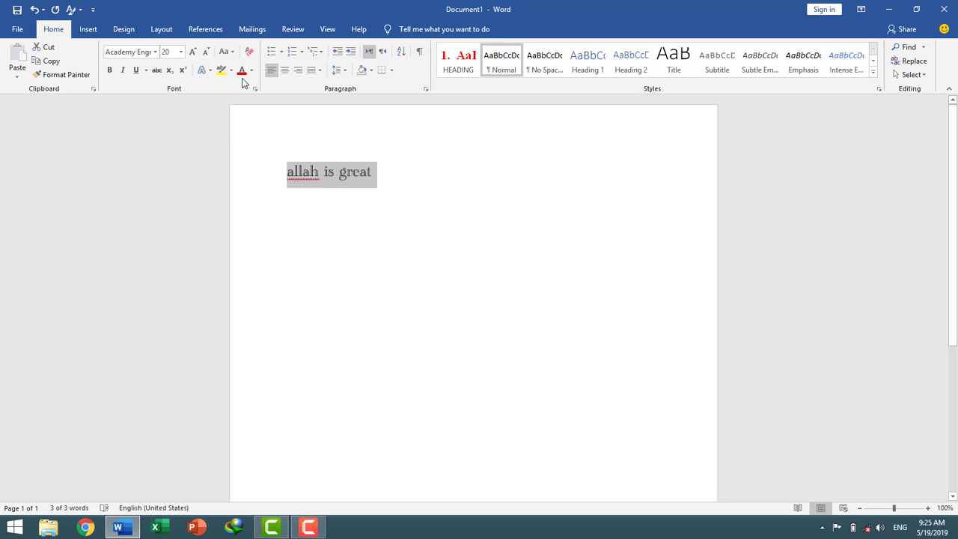
pyautogui.click(226, 51)
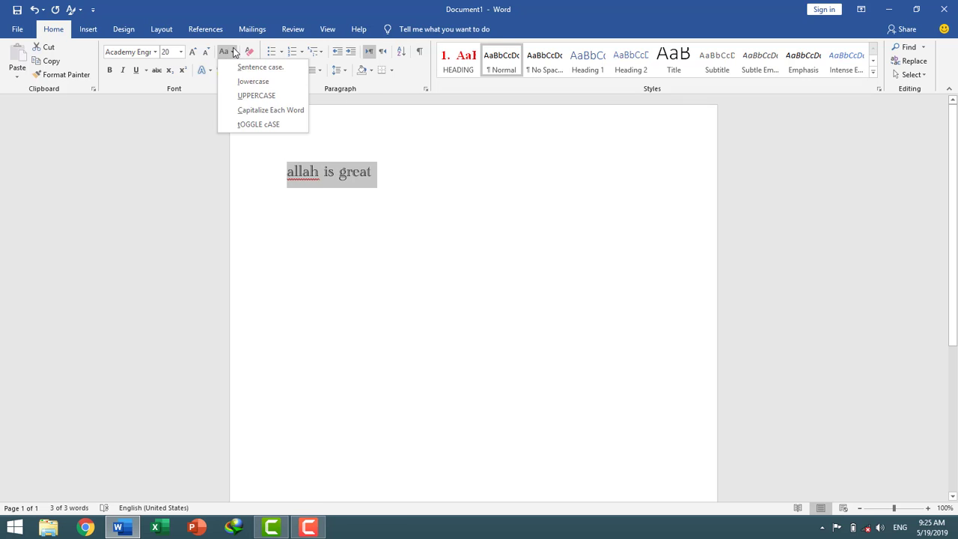
pyautogui.click(246, 96)
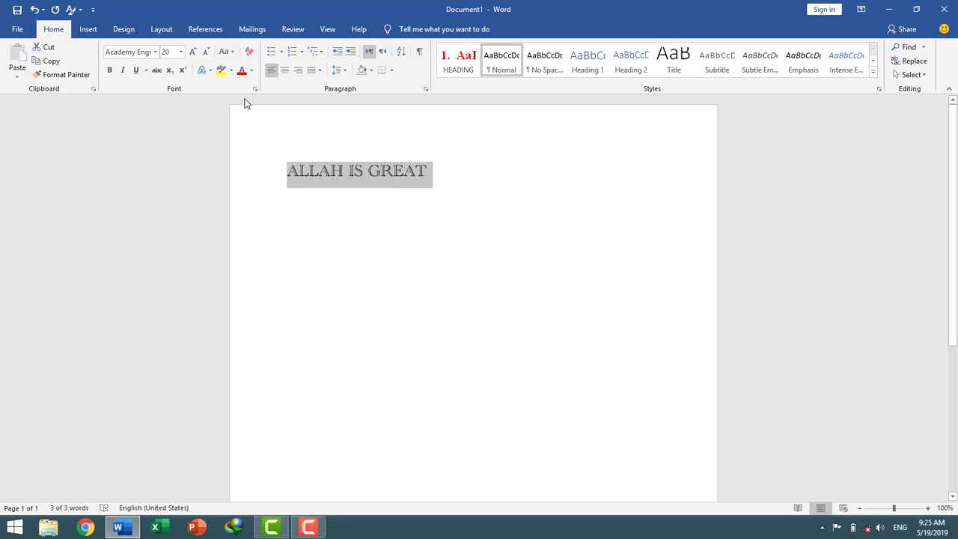
# Apply Capitalize Each Word and tOGGLE cASE, then undo the last case change
pyautogui.click(233, 51)
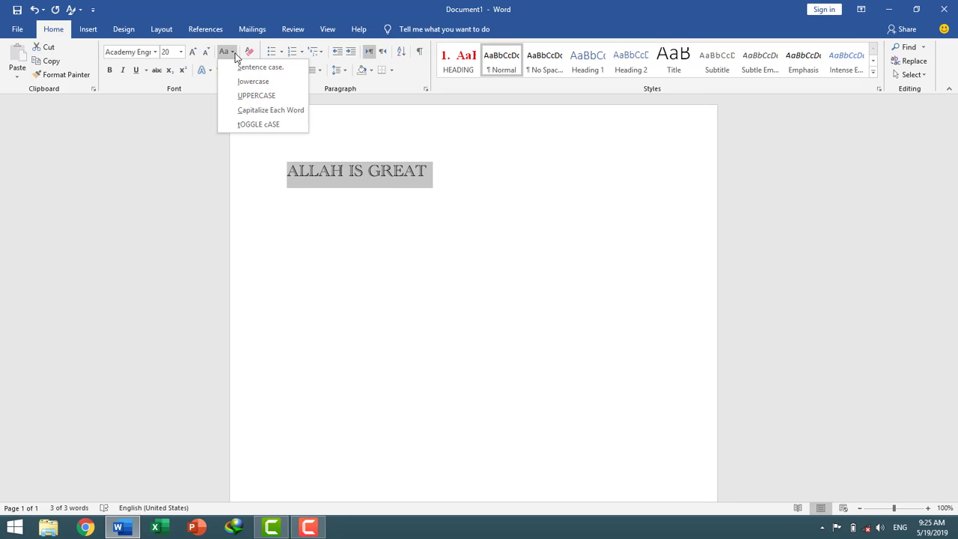
pyautogui.click(270, 110)
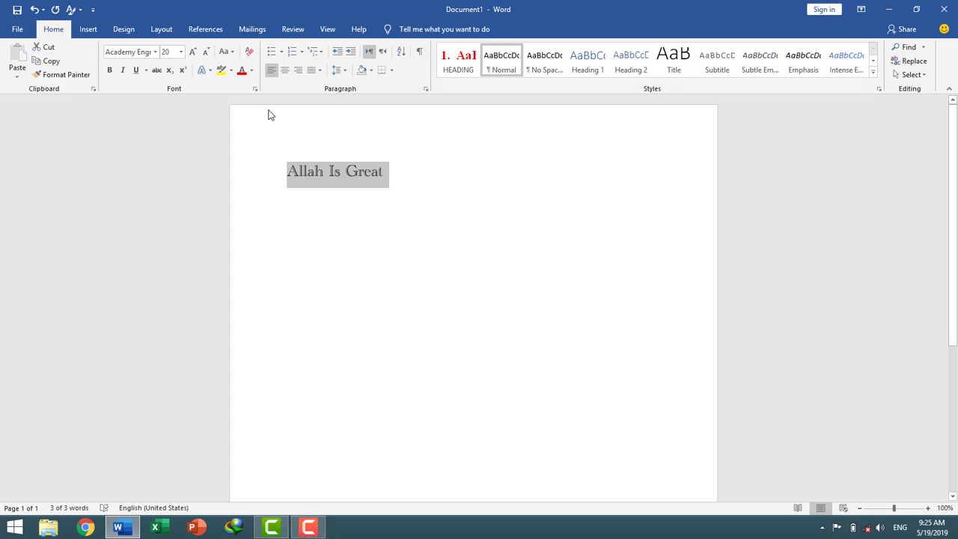
pyautogui.click(232, 52)
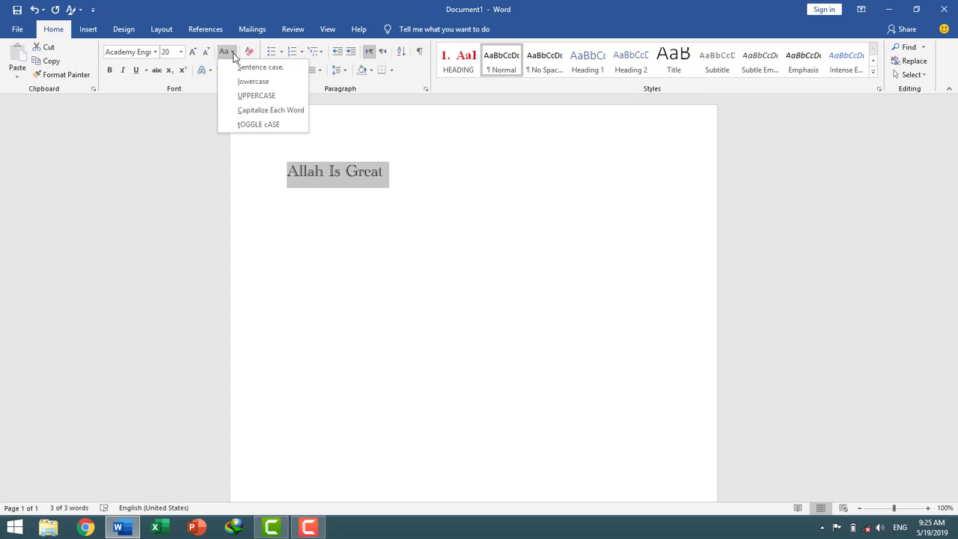
pyautogui.click(262, 126)
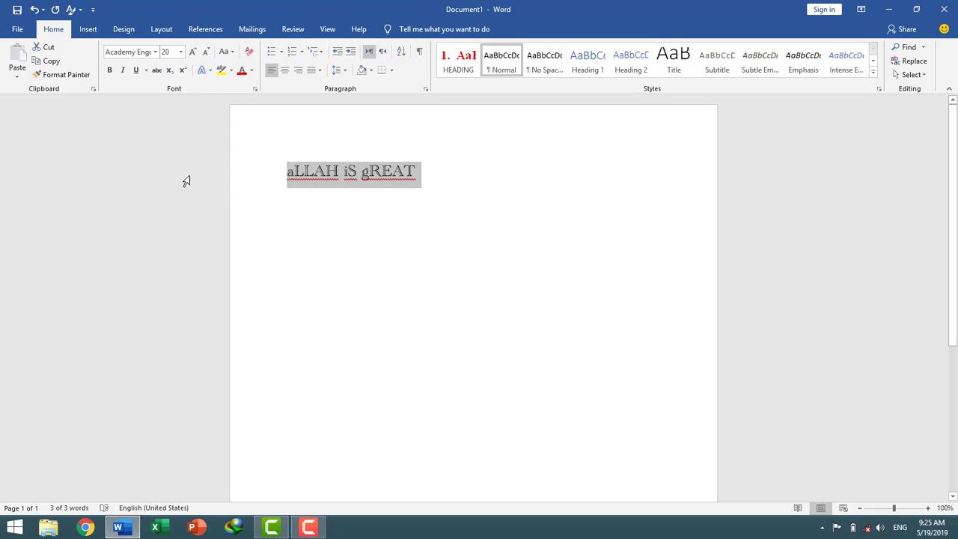
pyautogui.hotkey('ctrl', 'z')
pyautogui.click(252, 70)
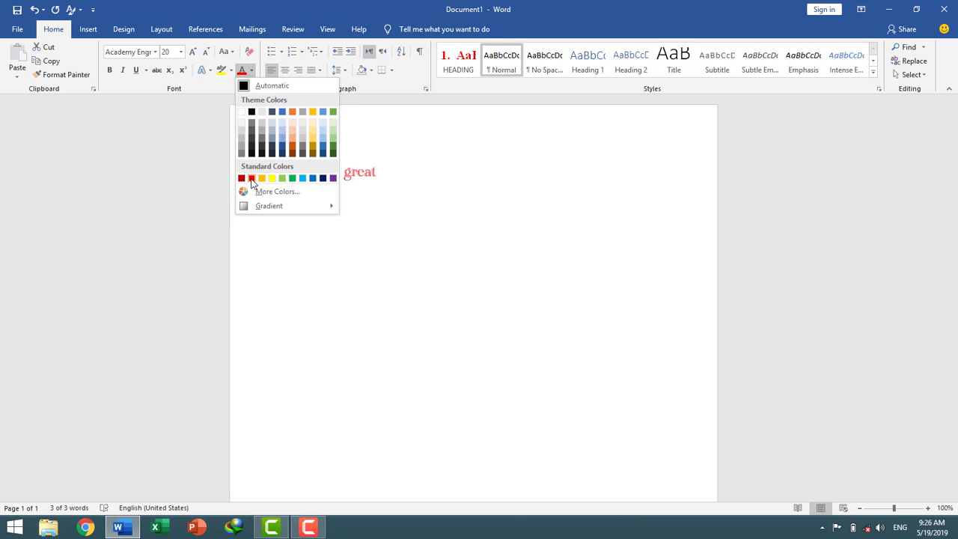
# Make 'Allah is great' red, yellow-highlighted, bold and italic
pyautogui.click(251, 178)
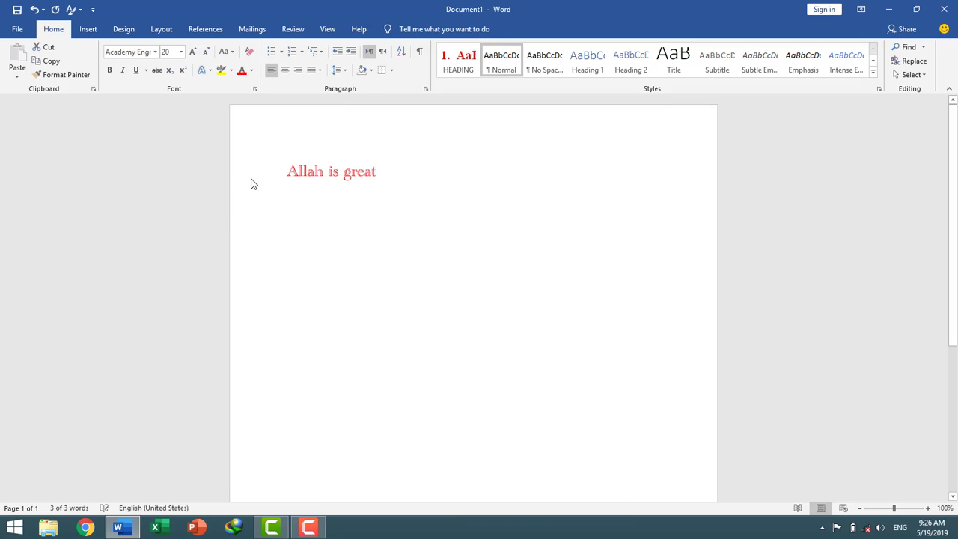
pyautogui.click(231, 69)
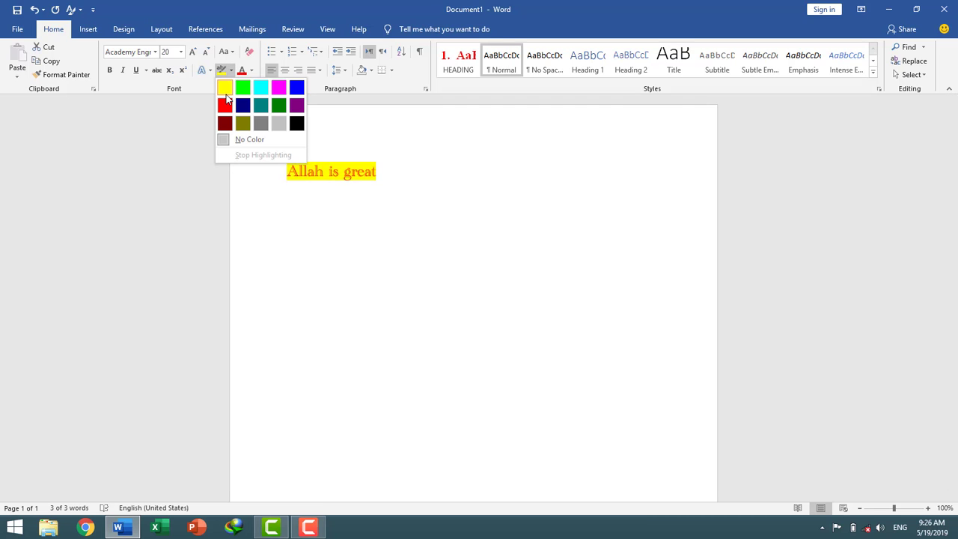
pyautogui.click(226, 98)
pyautogui.hotkey('ctrl', 'b')
pyautogui.hotkey('ctrl', 'i')
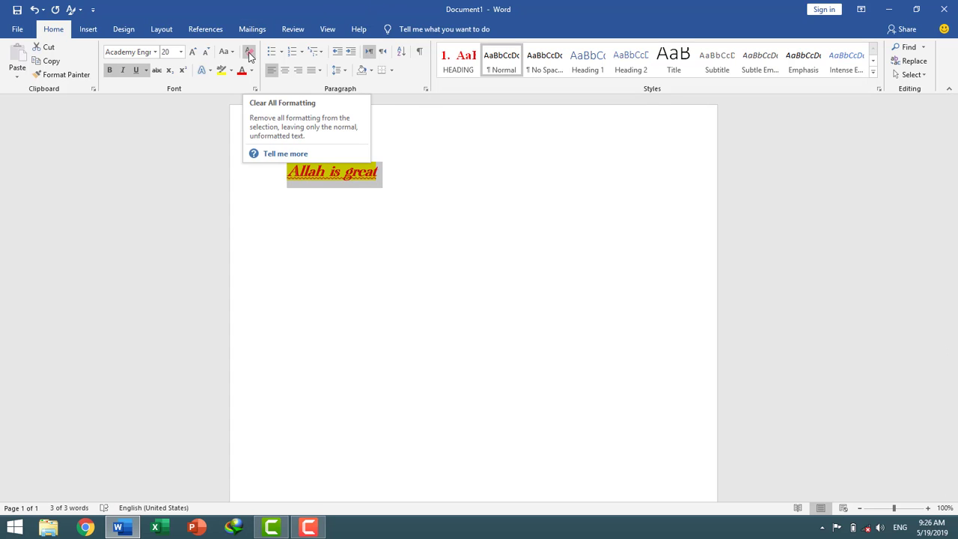
# Clear all formatting and remove the highlight, leaving plain Calibri 11 text
pyautogui.click(249, 52)
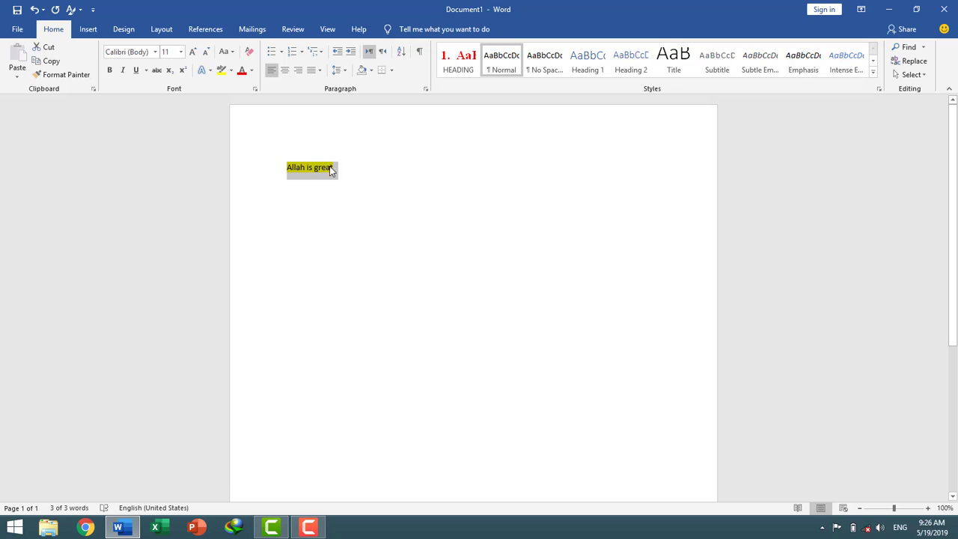
pyautogui.click(336, 172)
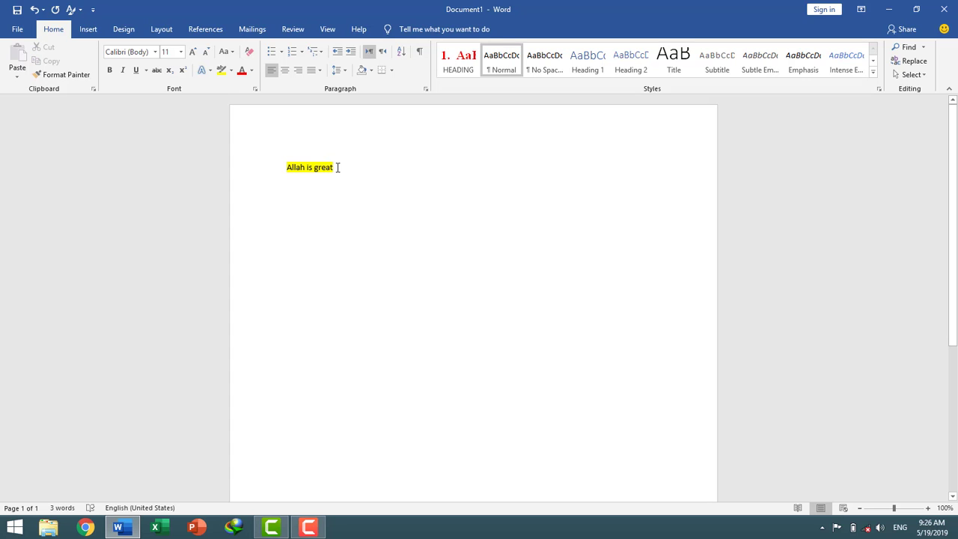
pyautogui.moveTo(336, 169); pyautogui.dragTo(281, 169)
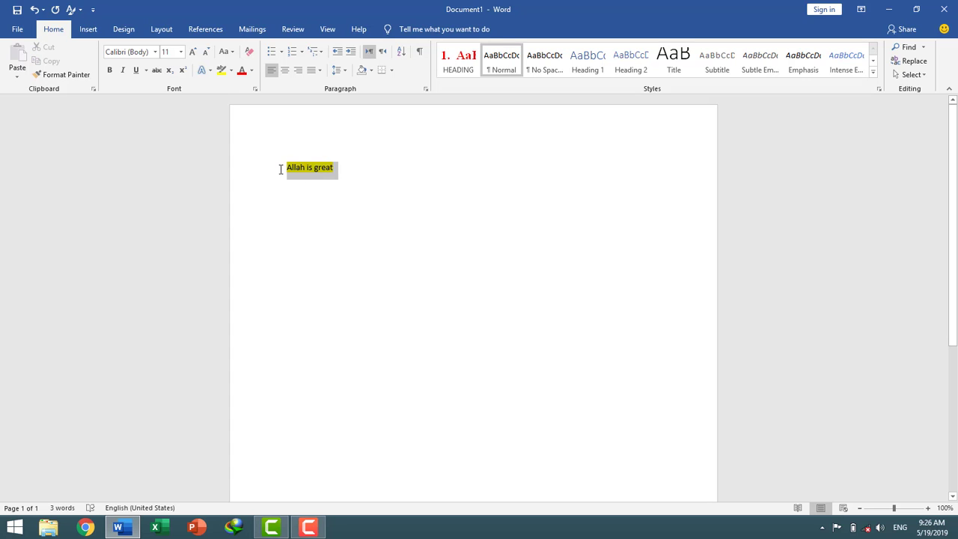
pyautogui.click(231, 70)
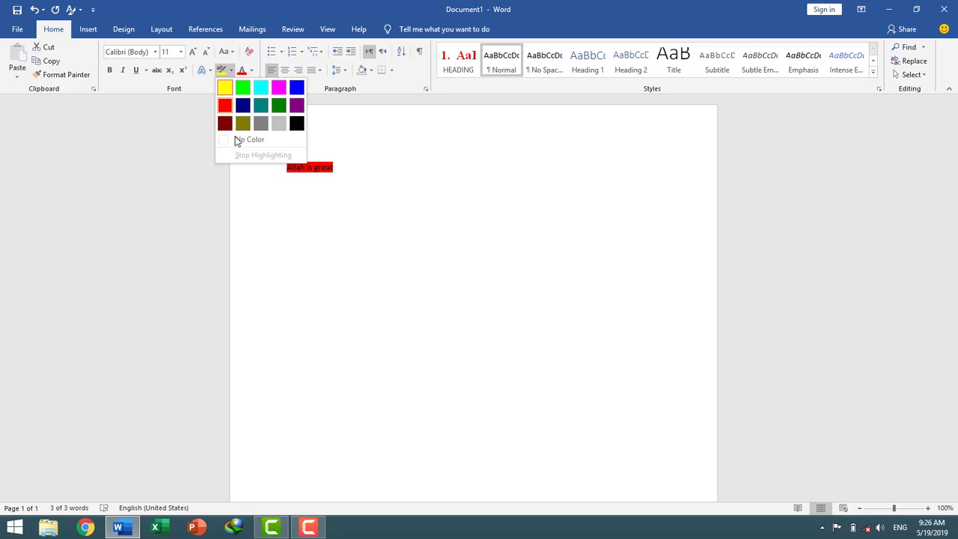
pyautogui.click(249, 139)
pyautogui.press('Left')
pyautogui.hotkey('ctrl', 'a')
pyautogui.click(205, 69)
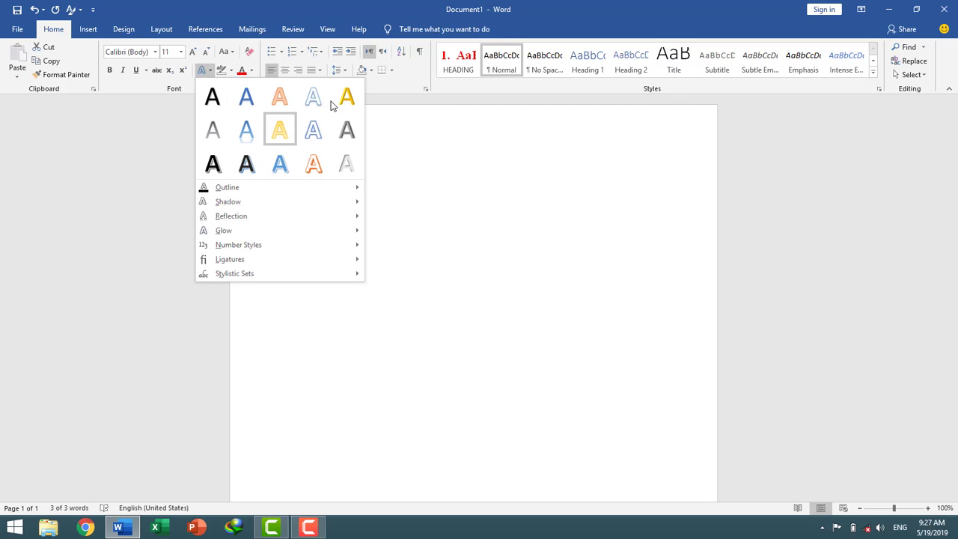
# Apply a preset text effect to 'Allah is great' and set it to size 22
pyautogui.click(252, 171)
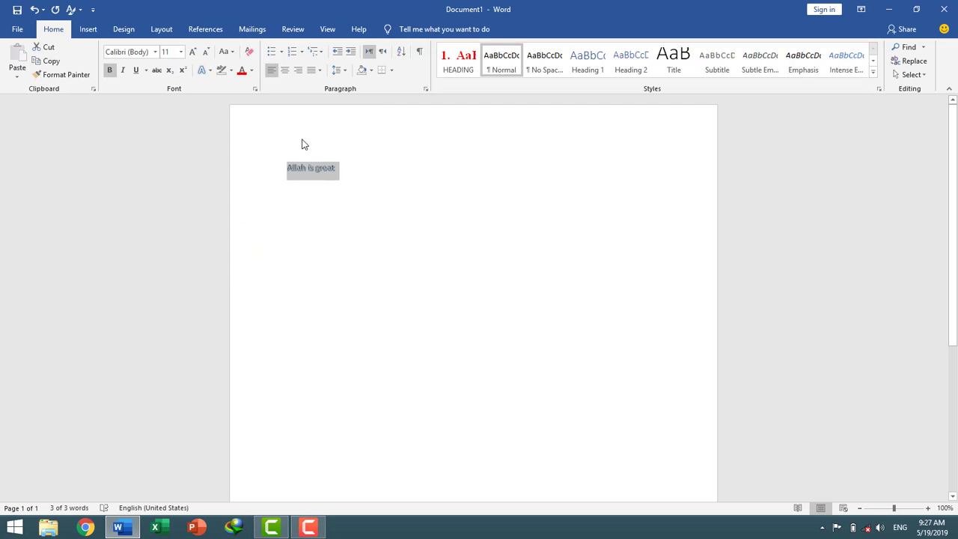
pyautogui.click(180, 52)
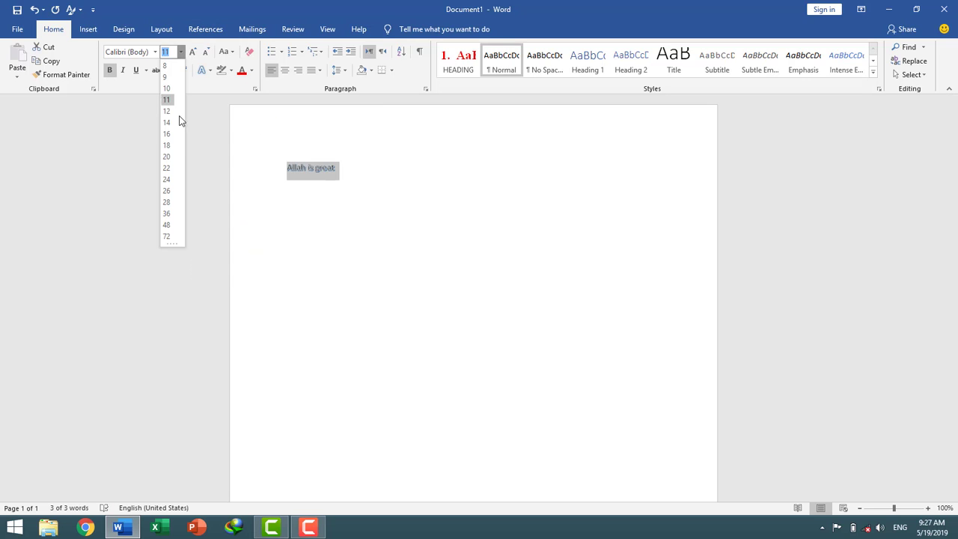
pyautogui.click(169, 172)
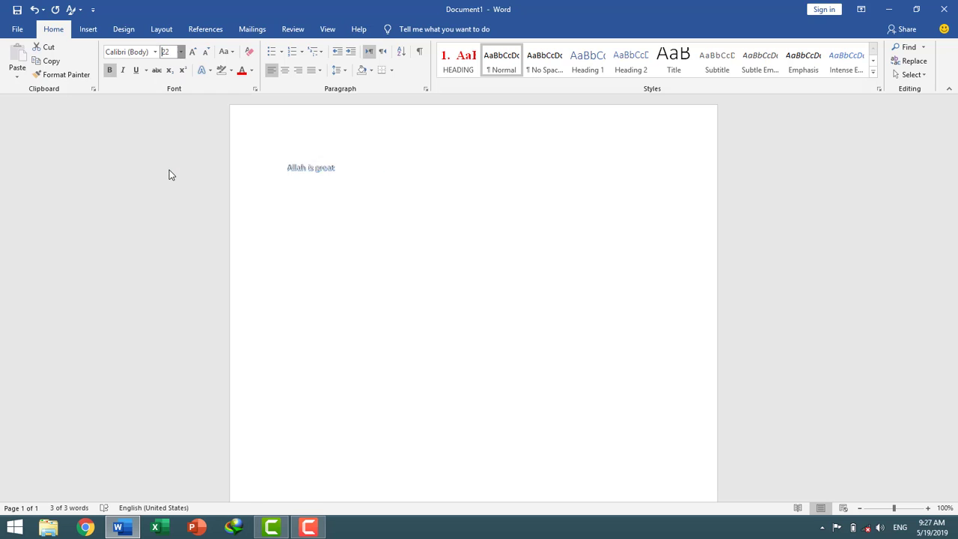
# Add an outer shadow and an orange glow to the text
pyautogui.click(210, 71)
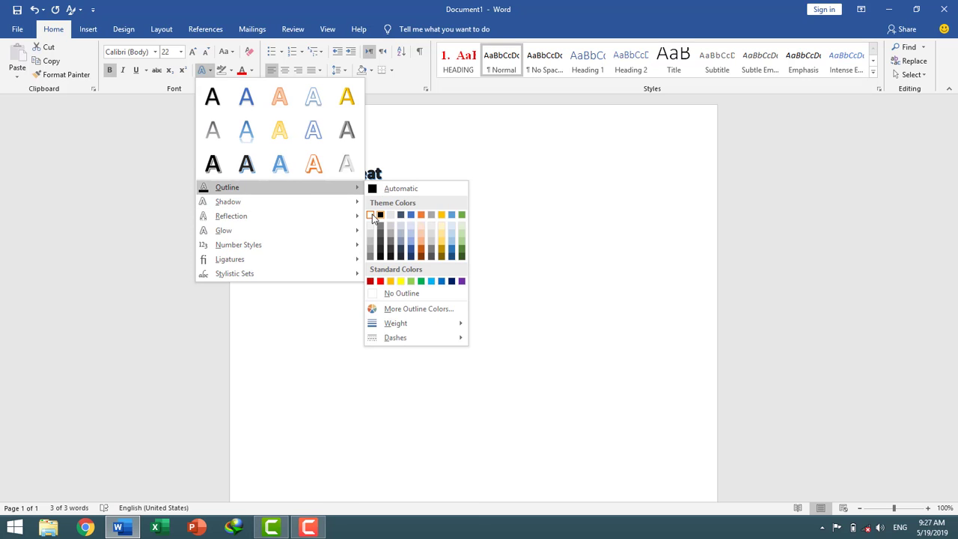
pyautogui.moveTo(228, 202)
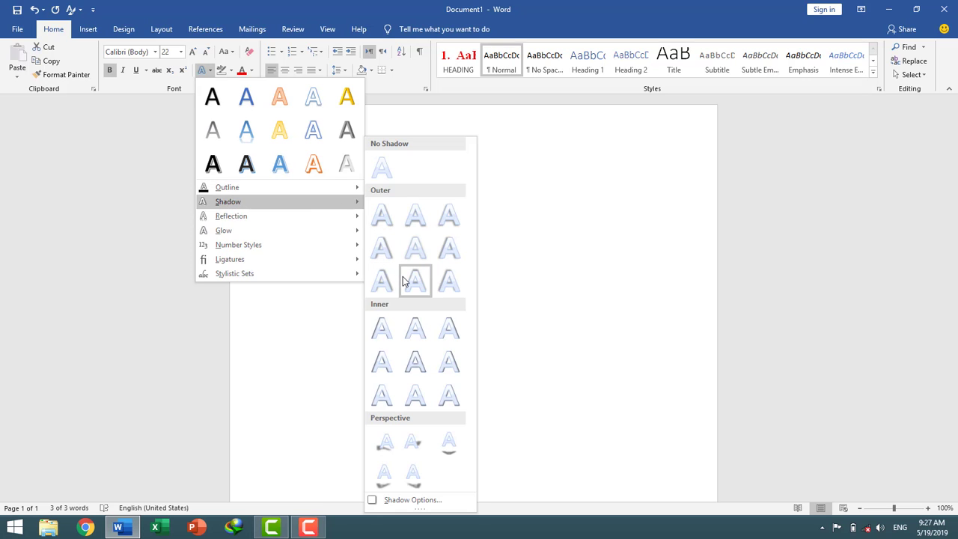
pyautogui.click(447, 281)
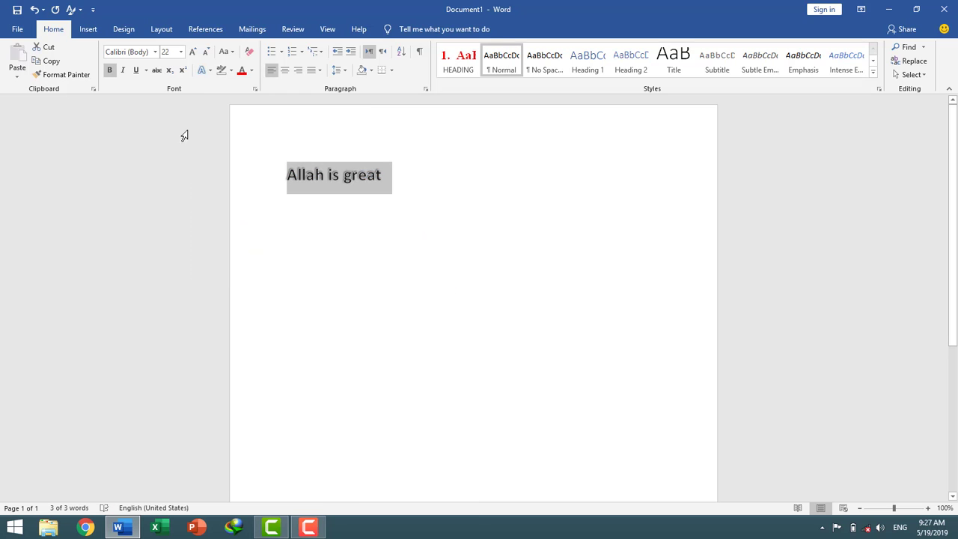
pyautogui.click(204, 71)
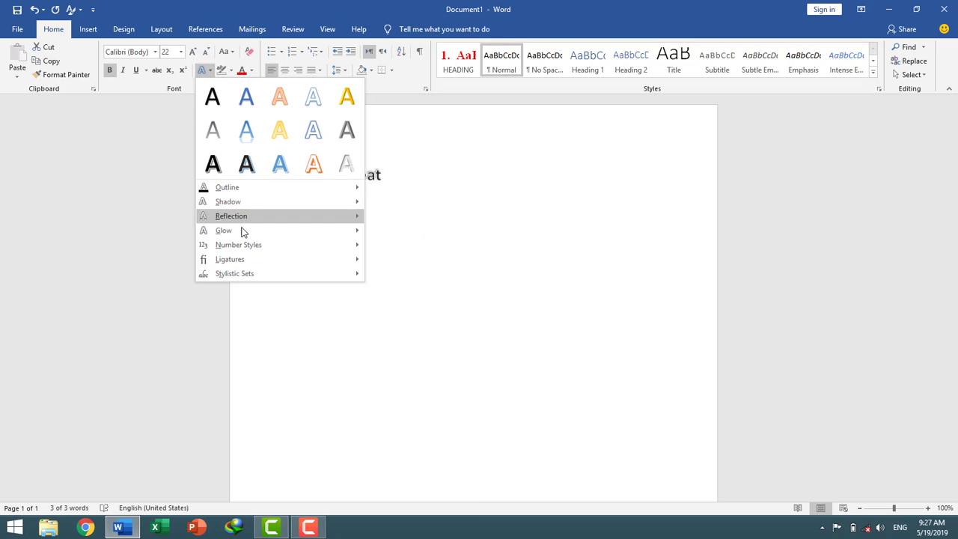
pyautogui.moveTo(224, 231)
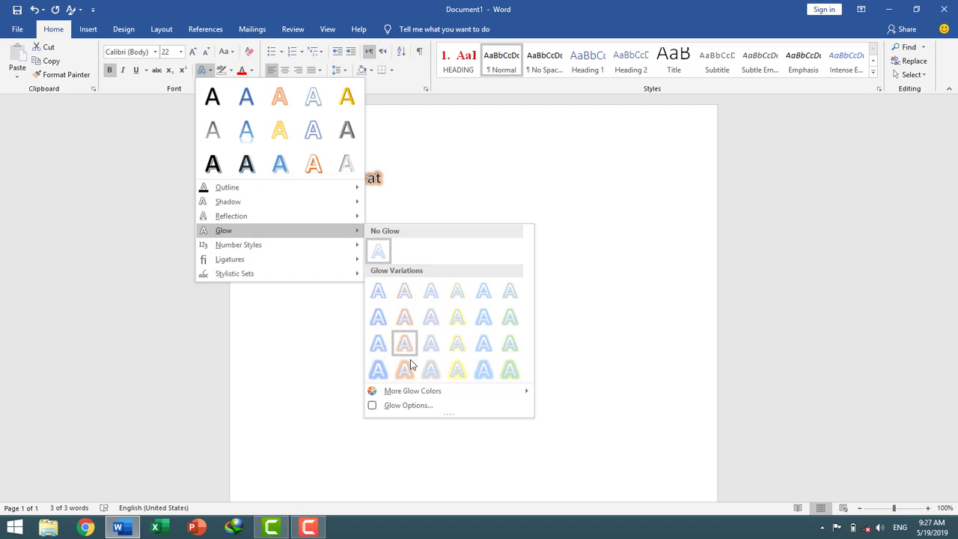
pyautogui.click(405, 370)
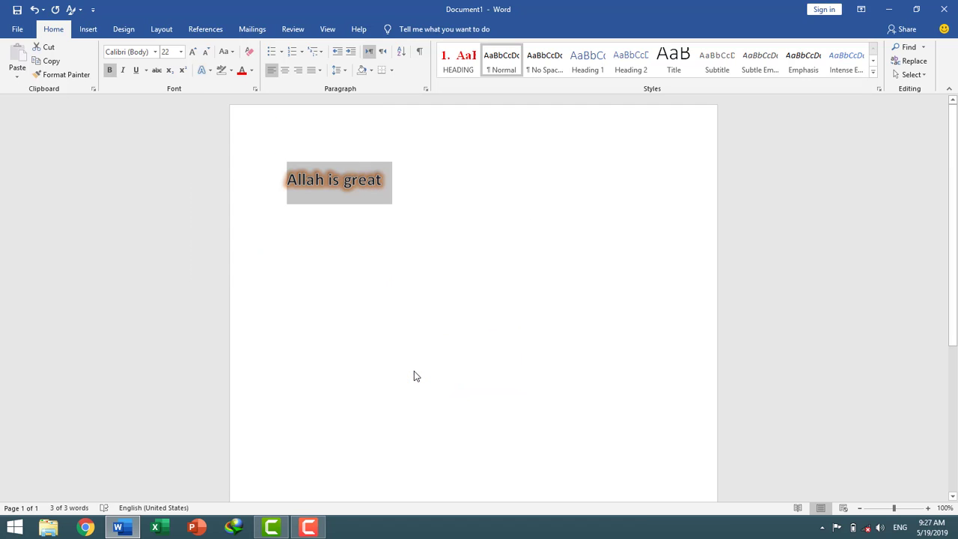
pyautogui.click(212, 73)
pyautogui.moveTo(238, 245)
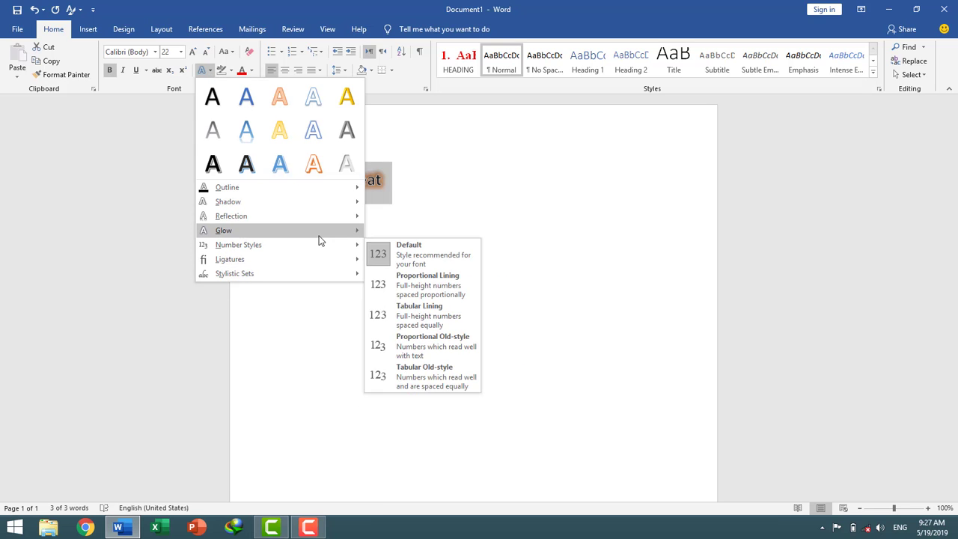
# Add a line 'H₂o' below the heading with a subscript 2, then start a new line
pyautogui.click(300, 378)
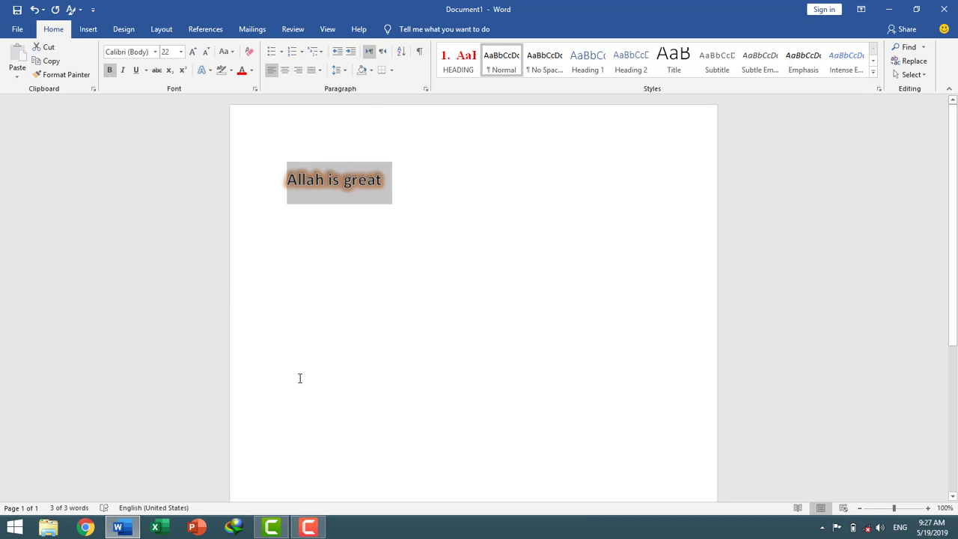
pyautogui.click(300, 378)
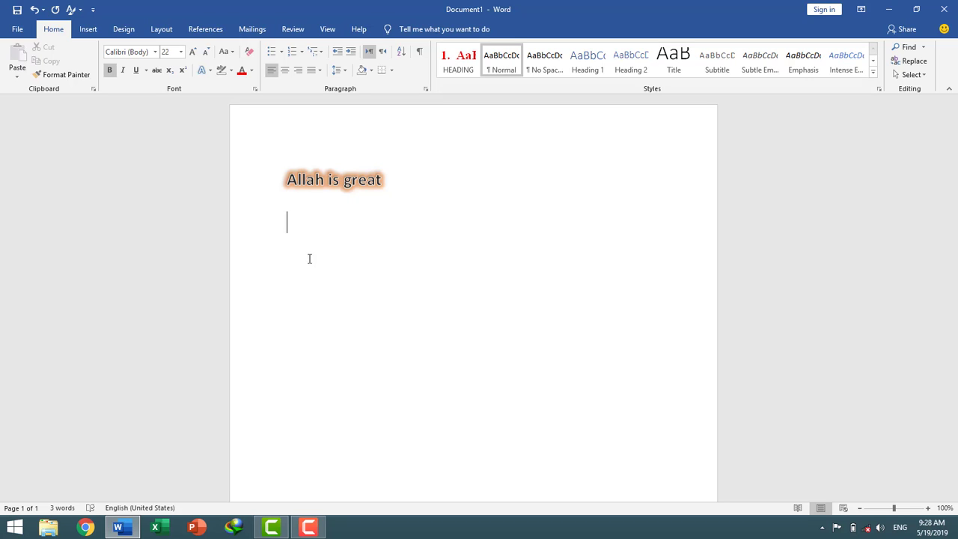
pyautogui.write('H')
pyautogui.click(172, 74)
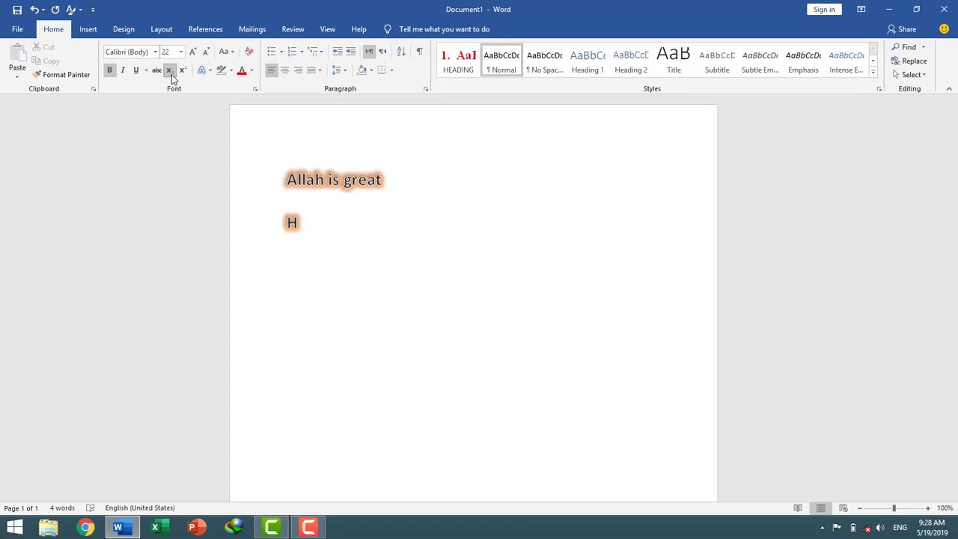
pyautogui.write('2')
pyautogui.click(172, 72)
pyautogui.write('o')
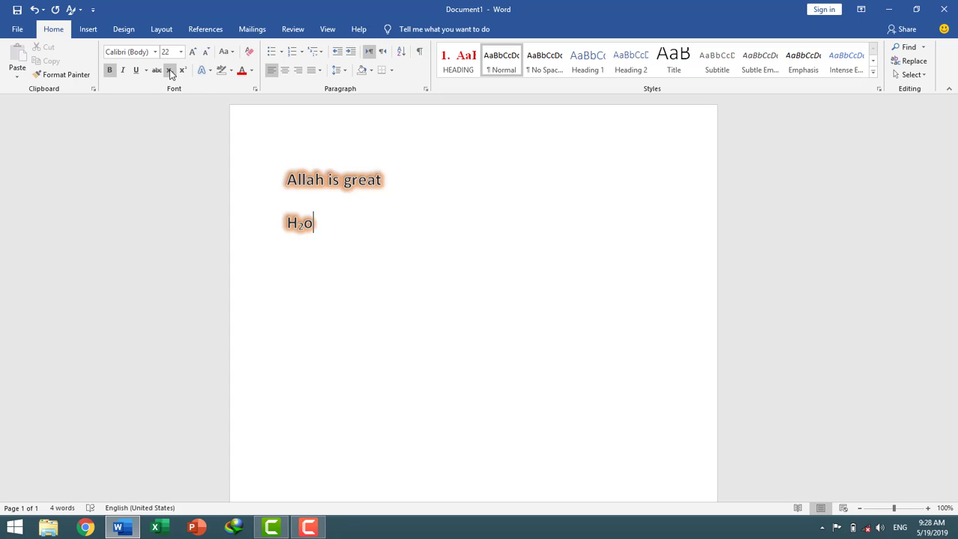
pyautogui.press('Return')
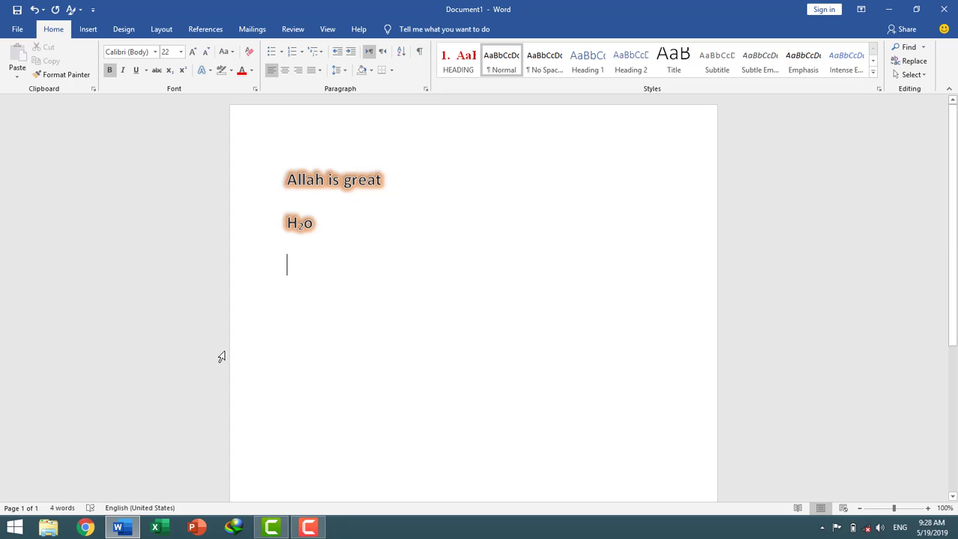
# Type 'A²+b²' with both 2s formatted as superscript
pyautogui.write('a')
pyautogui.click(185, 75)
pyautogui.write('2')
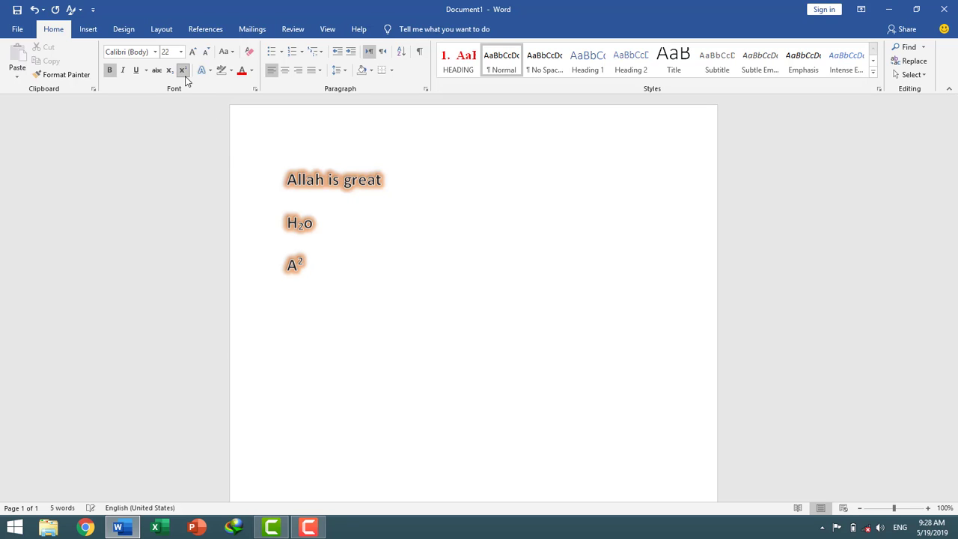
pyautogui.click(183, 74)
pyautogui.write('+')
pyautogui.write('b')
pyautogui.click(185, 71)
pyautogui.write('2')
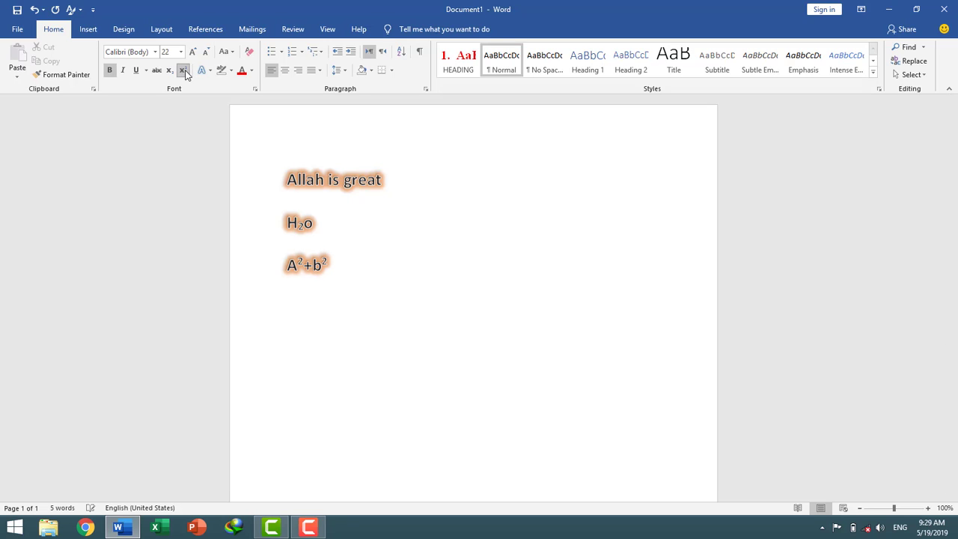